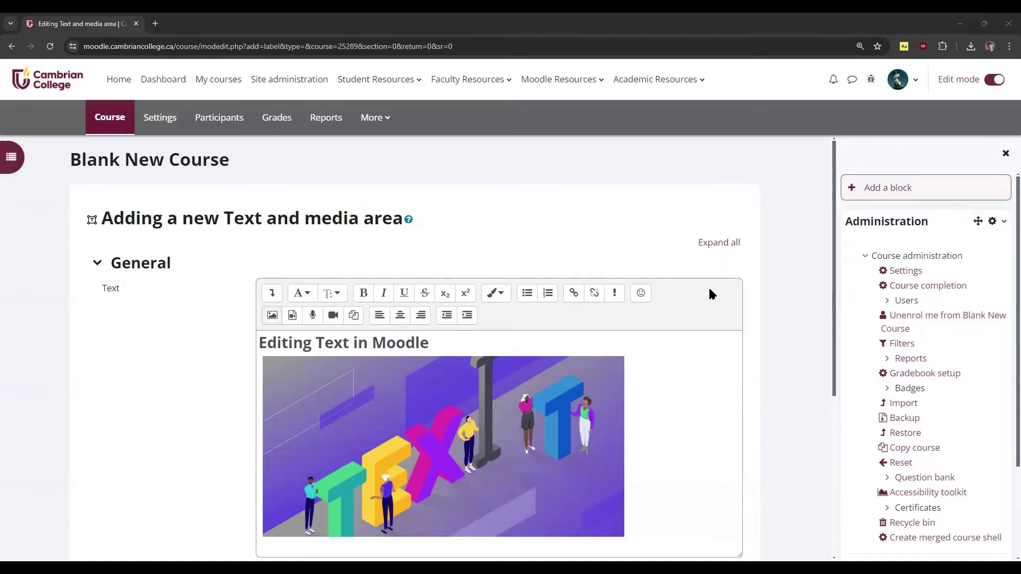
Step: Leave the unsaved page without saving and open the activity chooser on Blank New Course
left_click(11, 46)
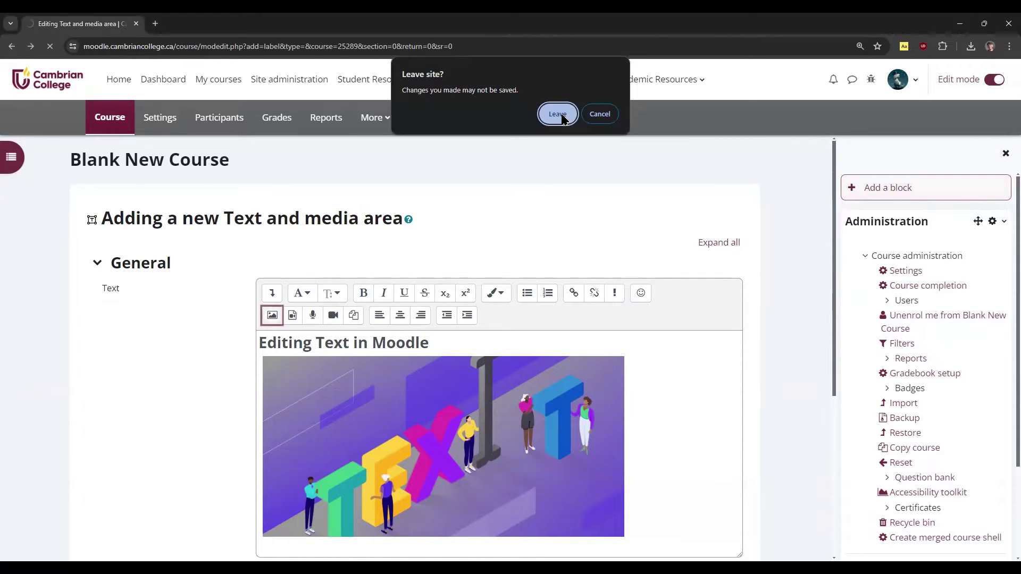
left_click(558, 114)
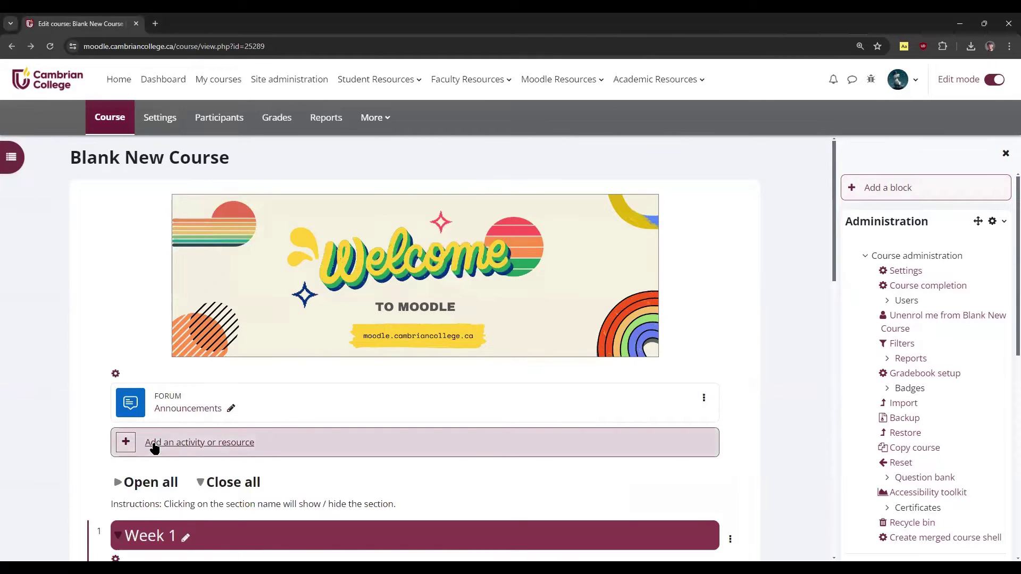
left_click(210, 445)
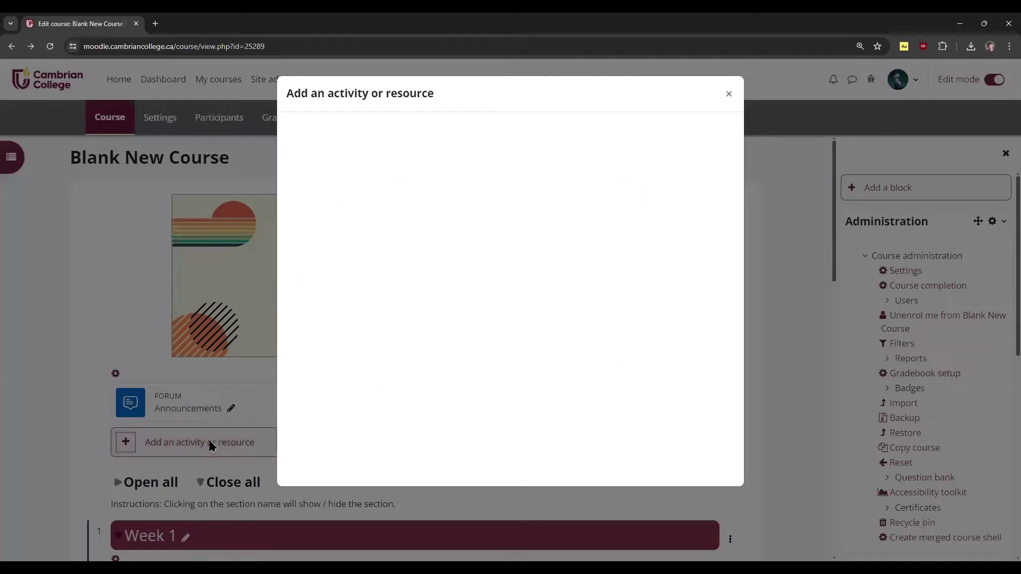
scroll(422, 477, "down", 2)
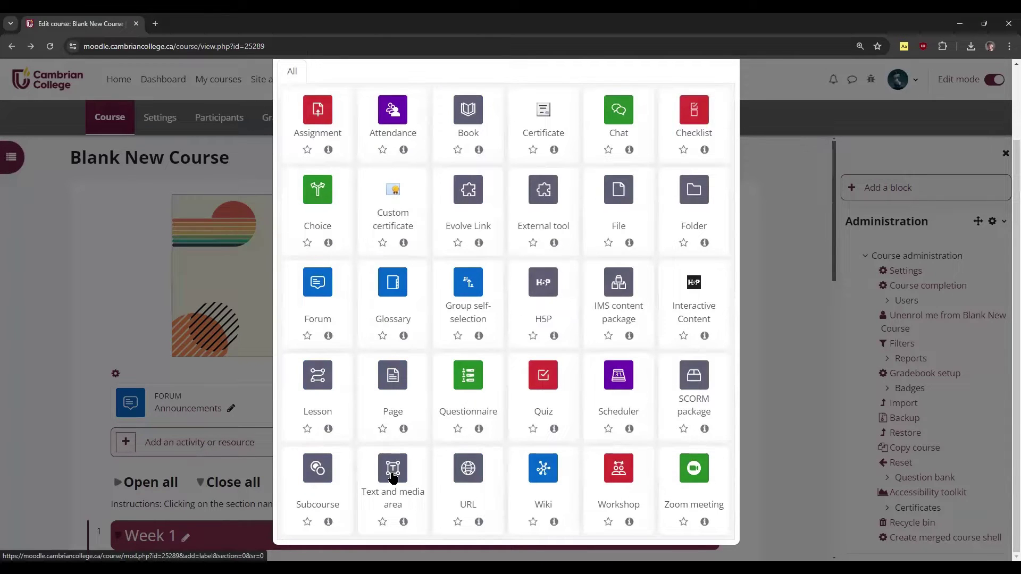
Step: Start a new Text and media area, enlarge its editor and show the extra toolbar row
left_click(393, 478)
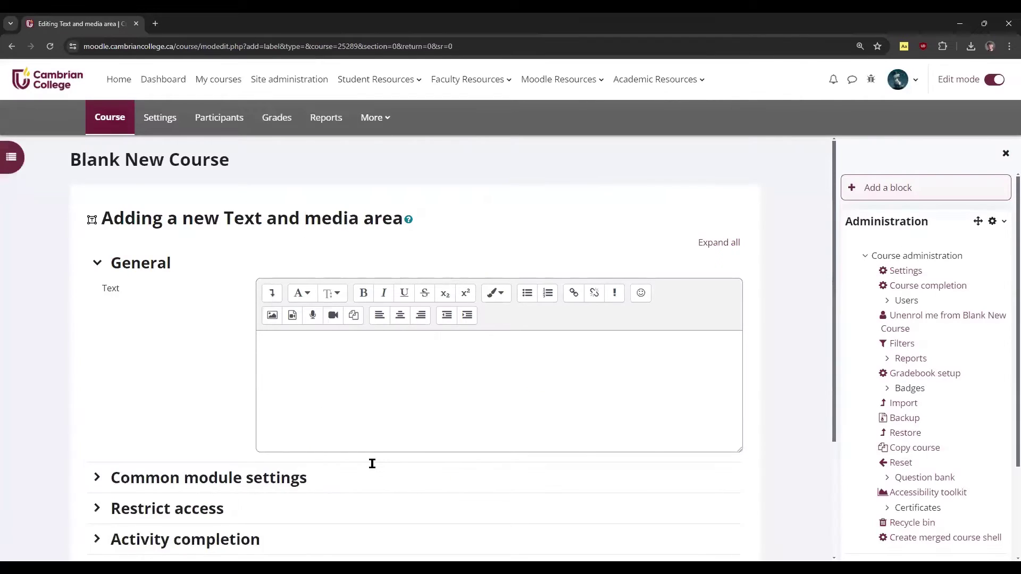
left_click_drag(738, 448, 738, 559)
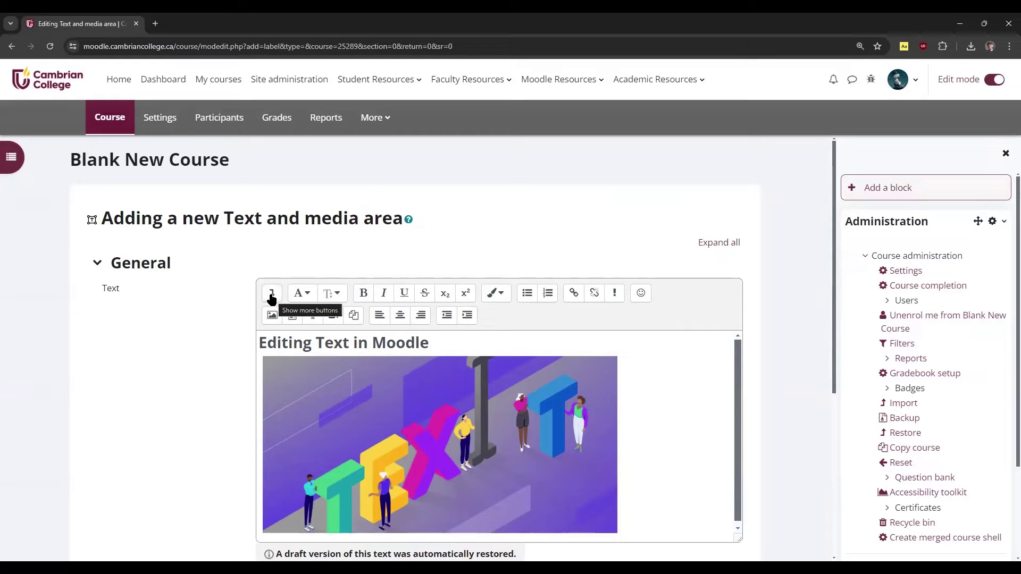
left_click(271, 296)
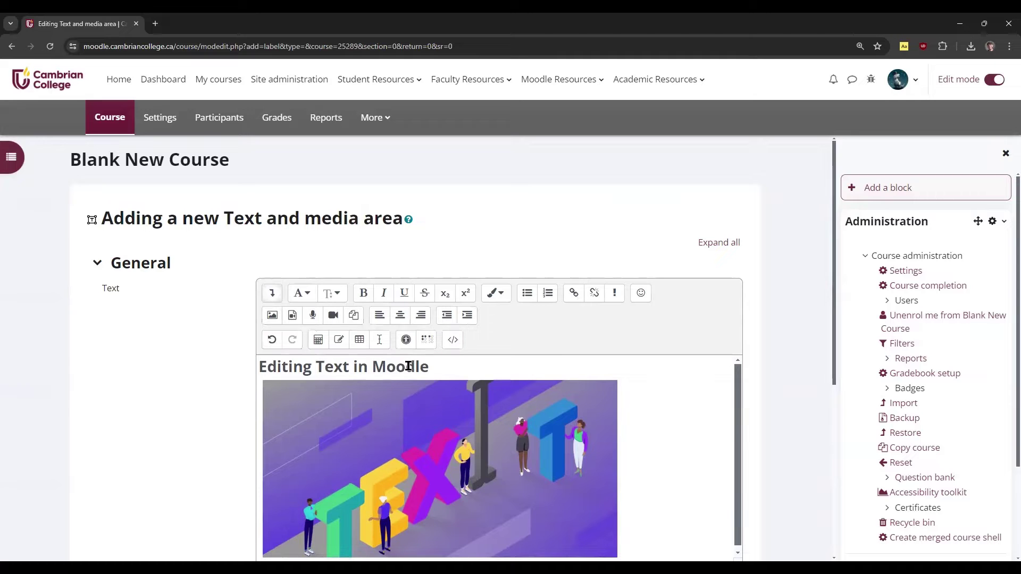
Step: Add 'Here is some text.' on a new line below the 'Editing Text in Moodle' heading
left_click(442, 367)
key("Return")
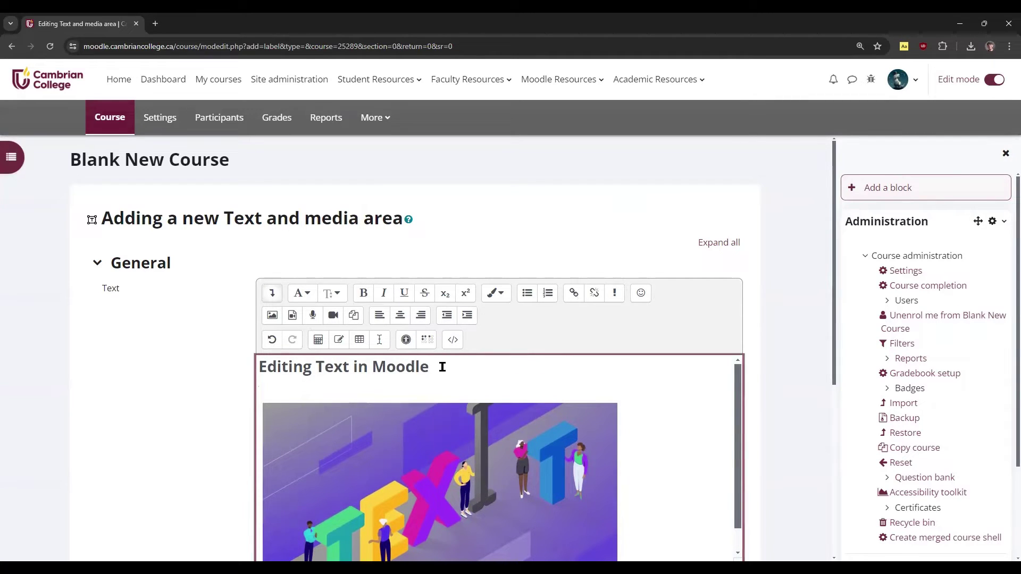
type("Here is some text.")
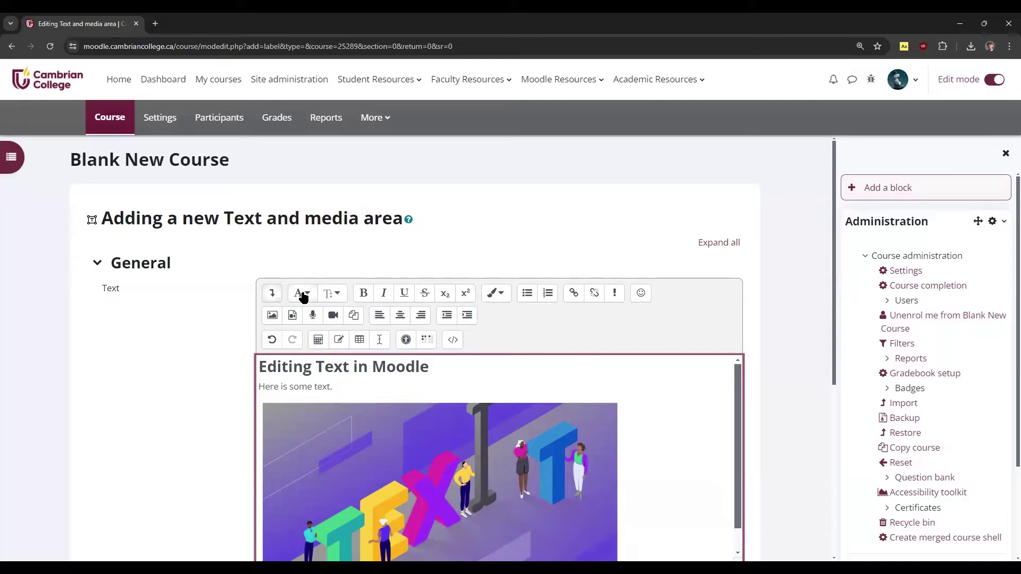
left_click_drag(413, 367, 228, 377)
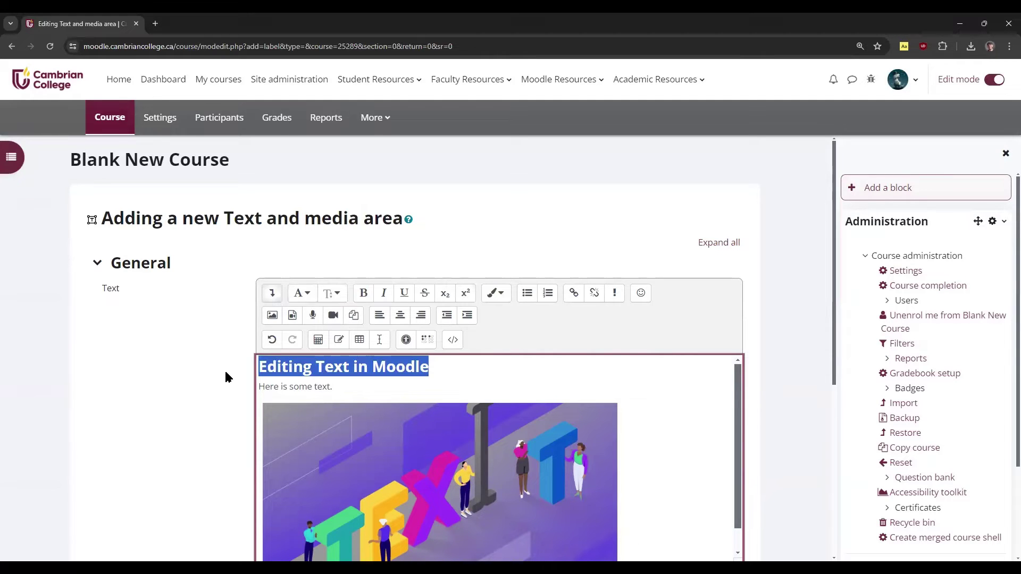
left_click(313, 296)
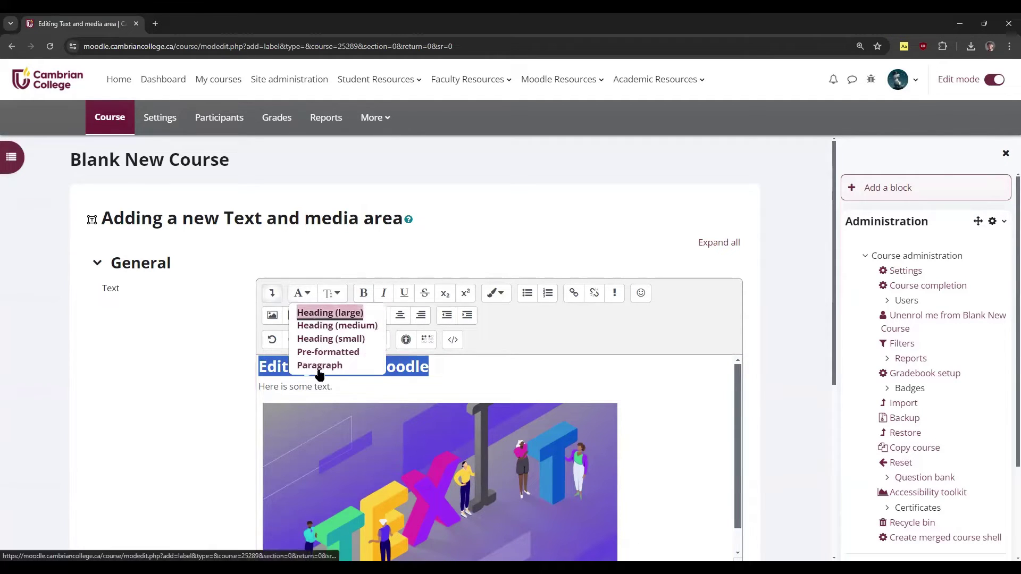
left_click(302, 293)
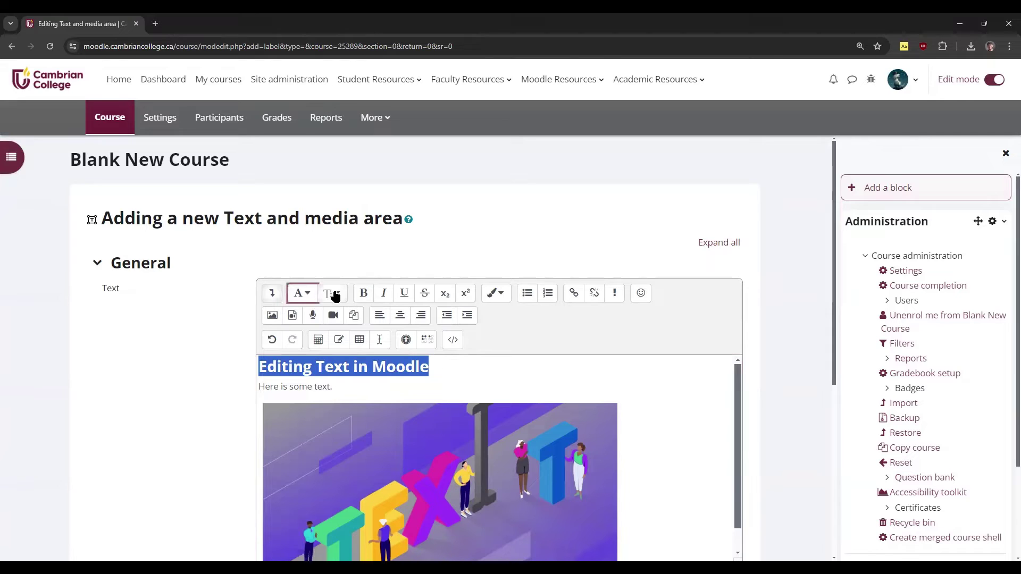
left_click(335, 296)
key("Escape")
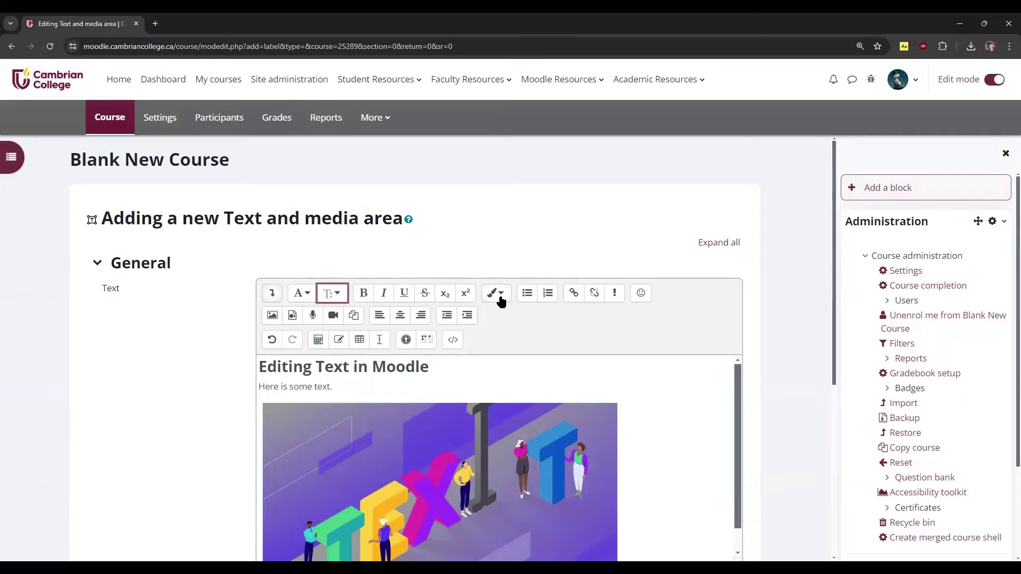
left_click(360, 387)
left_click(528, 296)
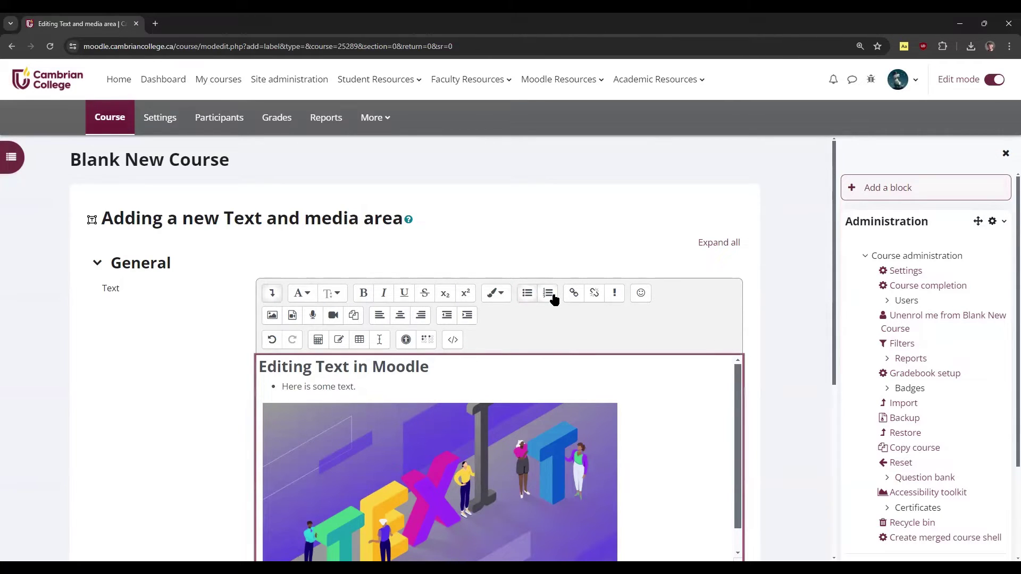
left_click(553, 298)
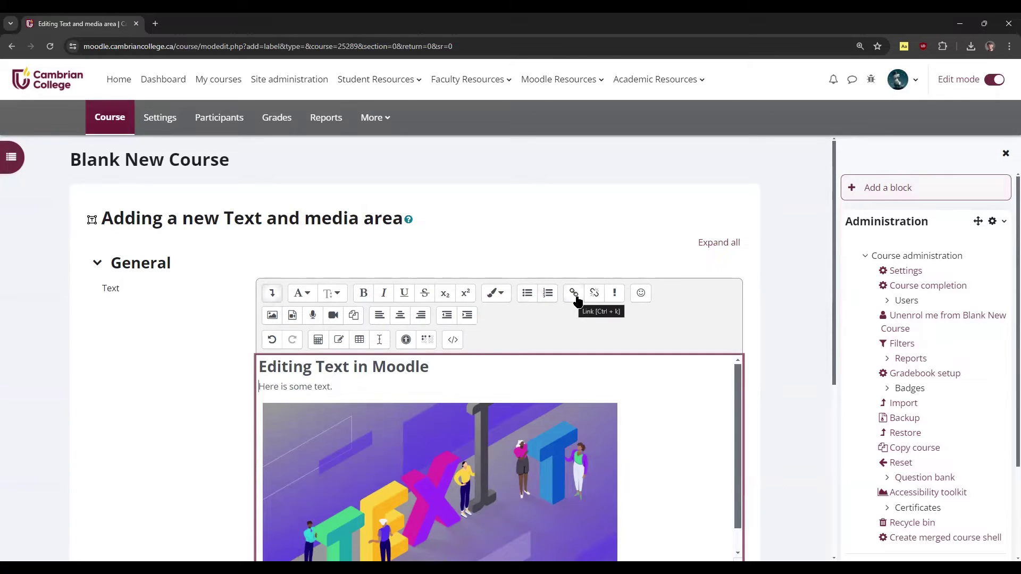
left_click_drag(336, 386, 266, 380)
left_click(321, 388)
double_click(322, 388)
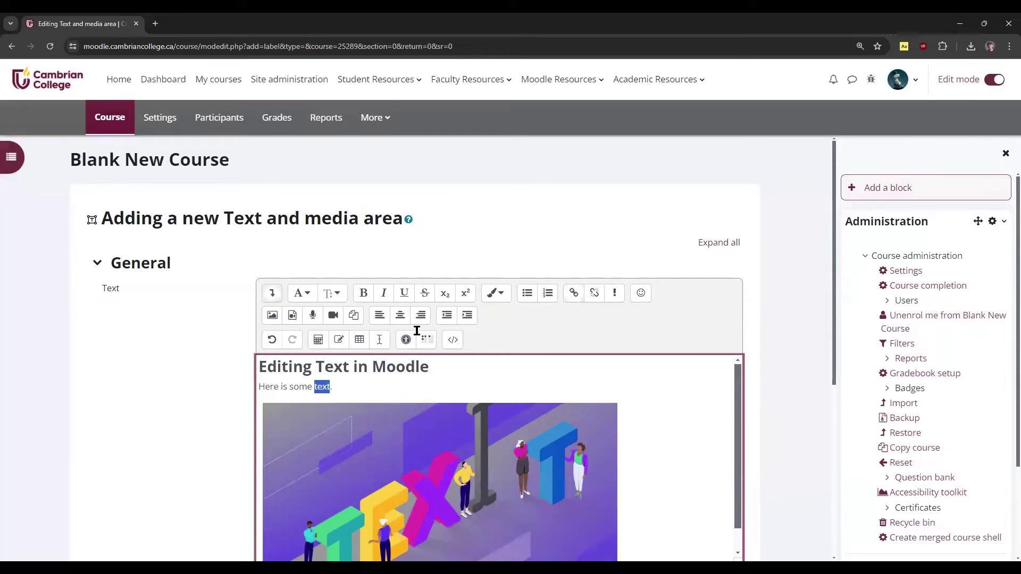
key("ctrl+k")
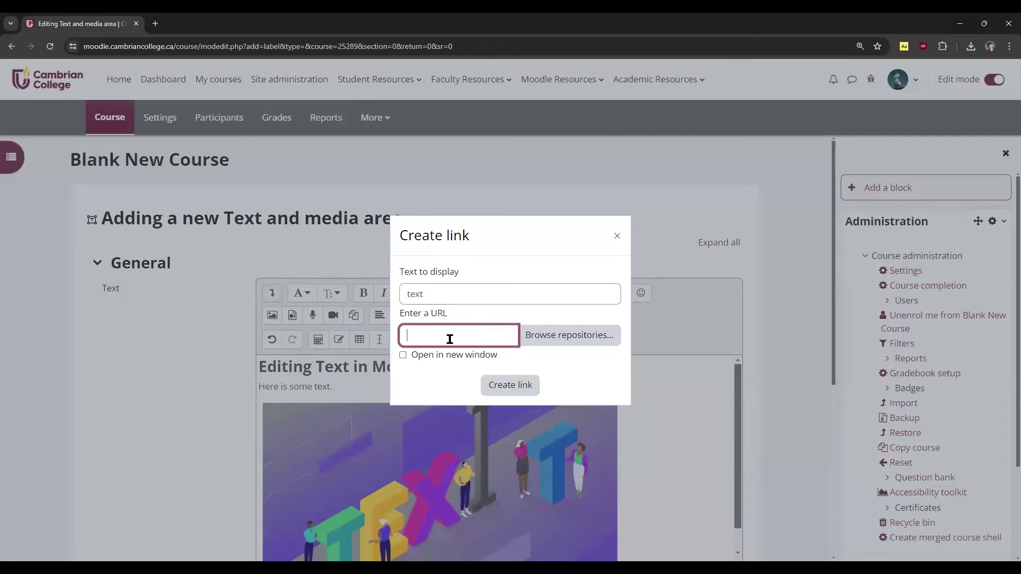
left_click(617, 237)
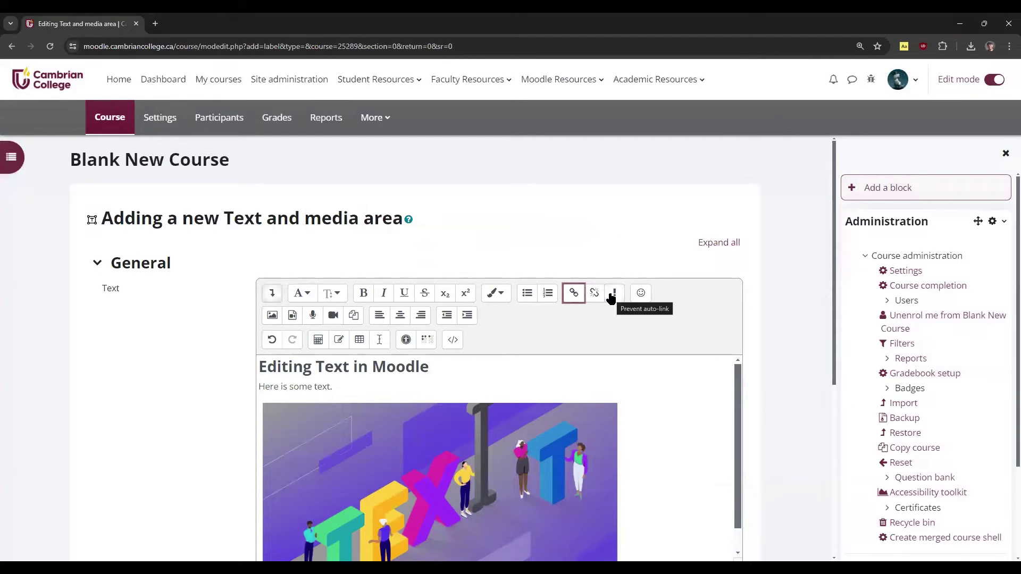
left_click(370, 394)
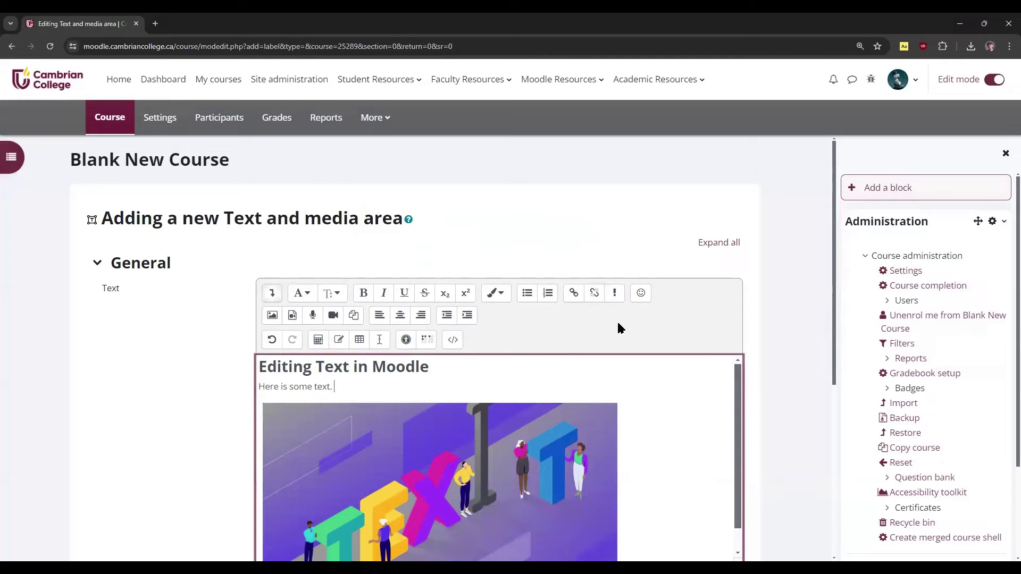
Step: Append a slightly smiling face emoji to 'Here is some text.' and add a blank line after it
left_click(641, 294)
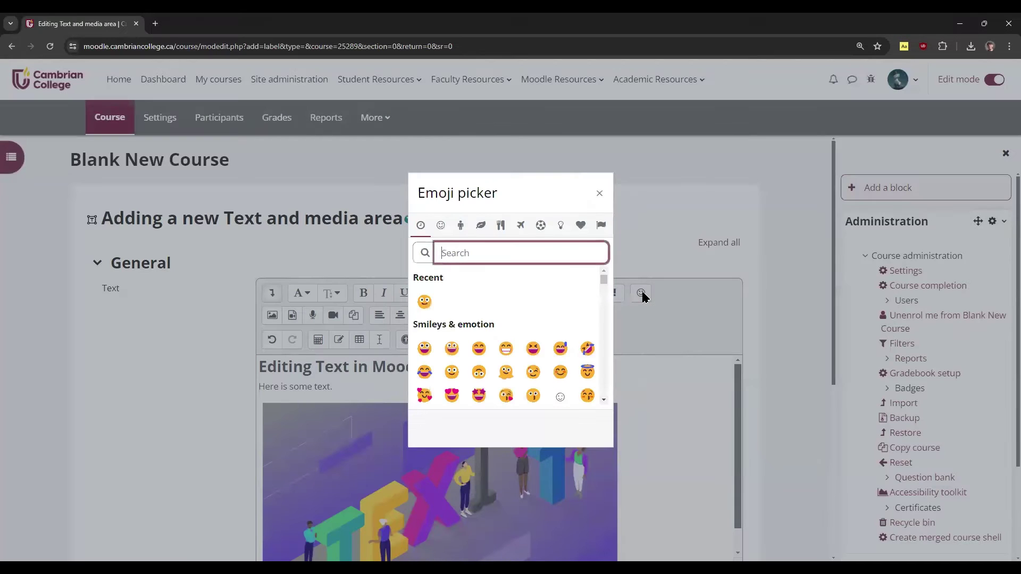
left_click(424, 302)
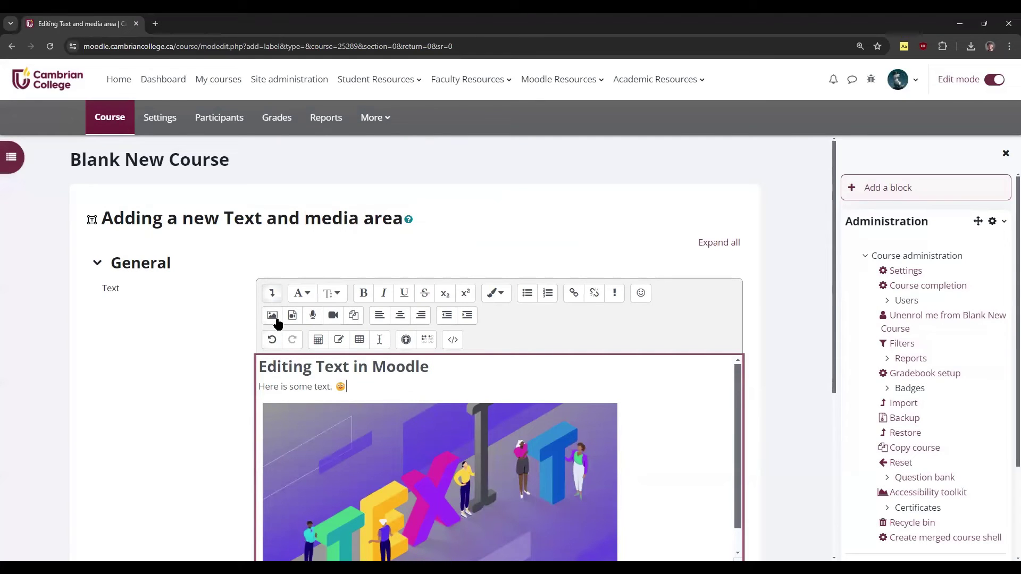
left_click(350, 484)
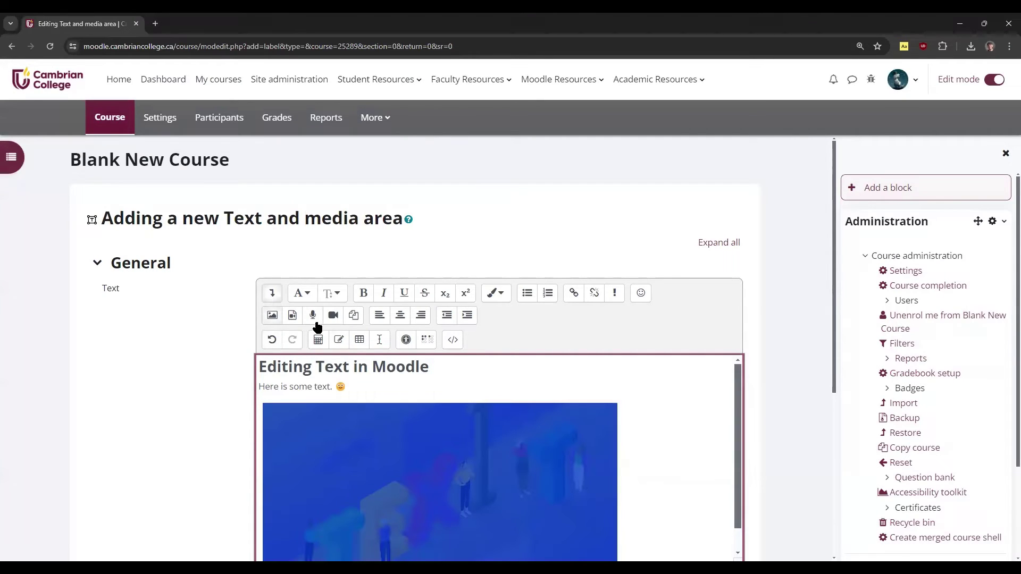
left_click(372, 393)
key("Return")
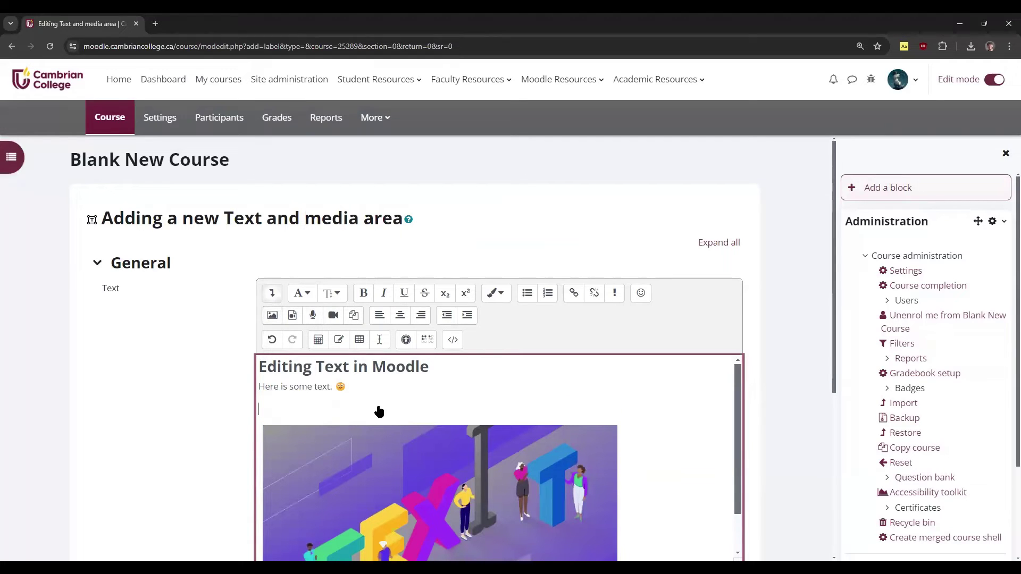
Step: Upload the TEXT illustration and save it with an image description for screen readers
left_click(363, 497)
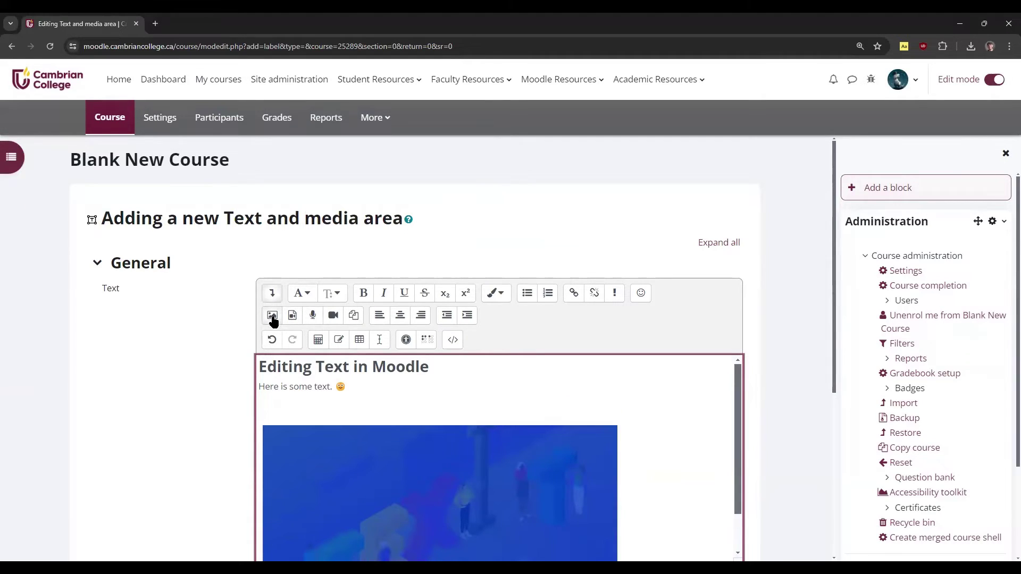
left_click(272, 316)
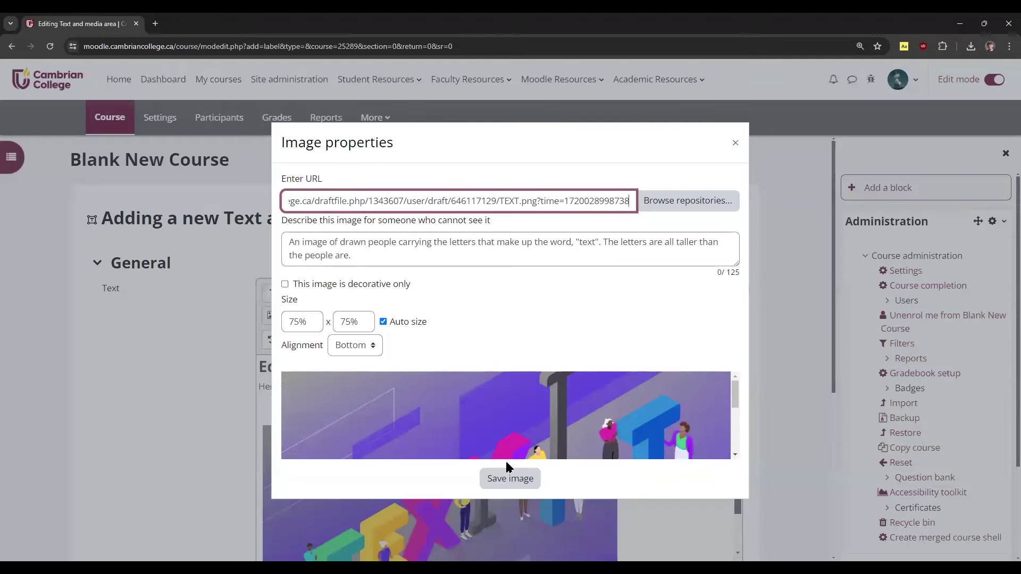
left_click(683, 205)
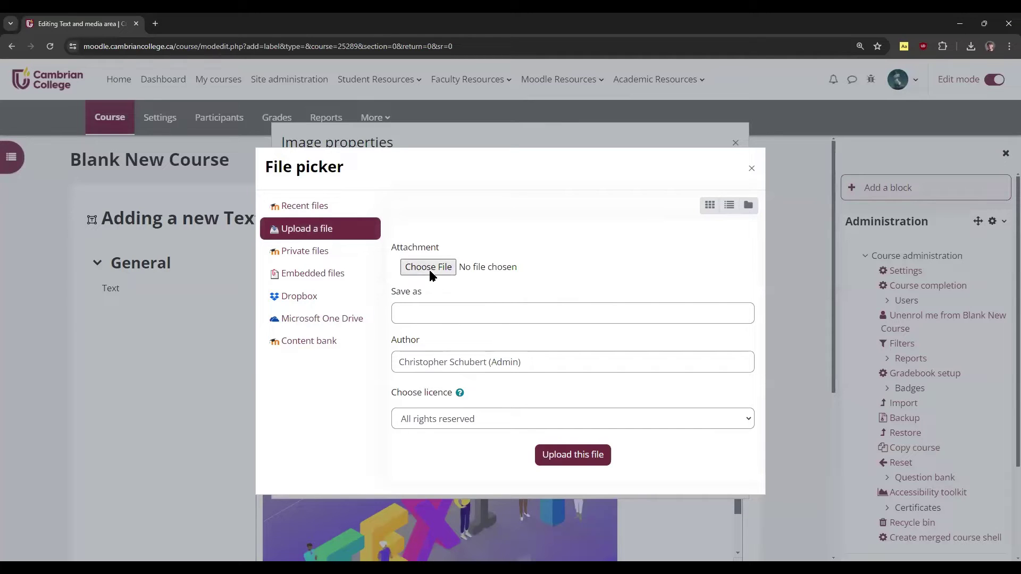
left_click(751, 169)
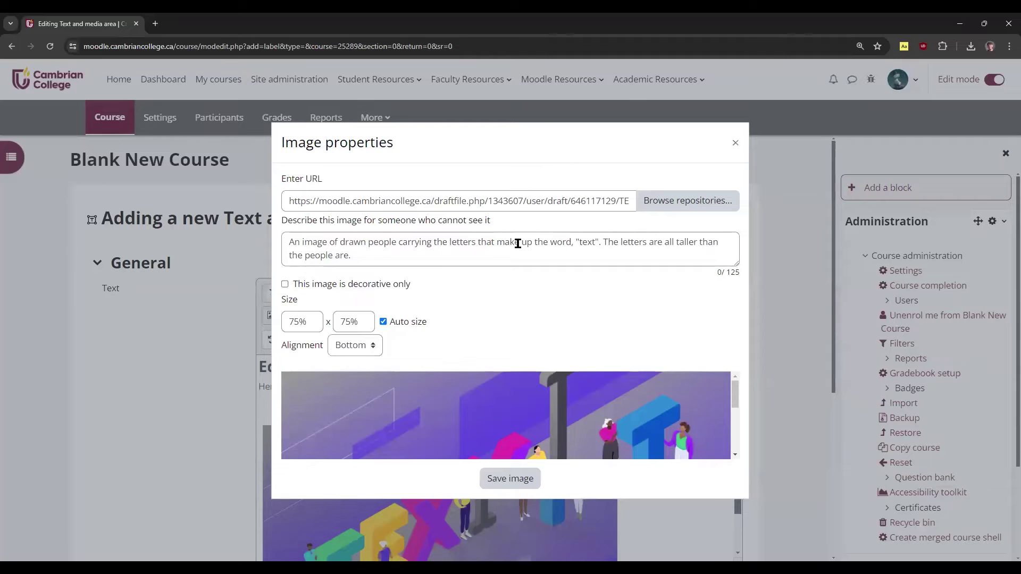
left_click_drag(287, 238, 380, 258)
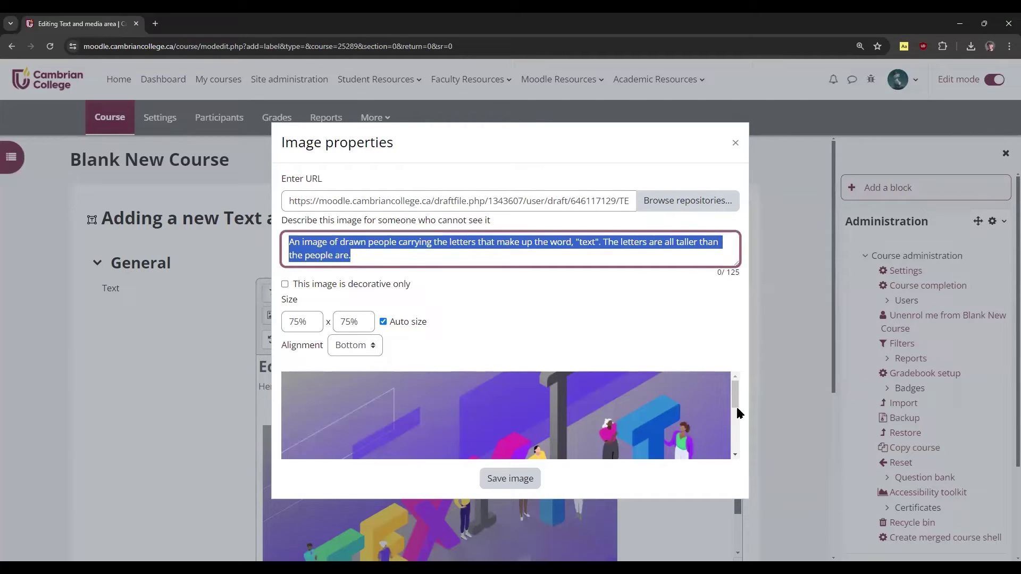
mouse_move(737, 404)
left_mouse_down()
mouse_move(744, 458)
mouse_move(737, 394)
left_mouse_up()
left_click(524, 483)
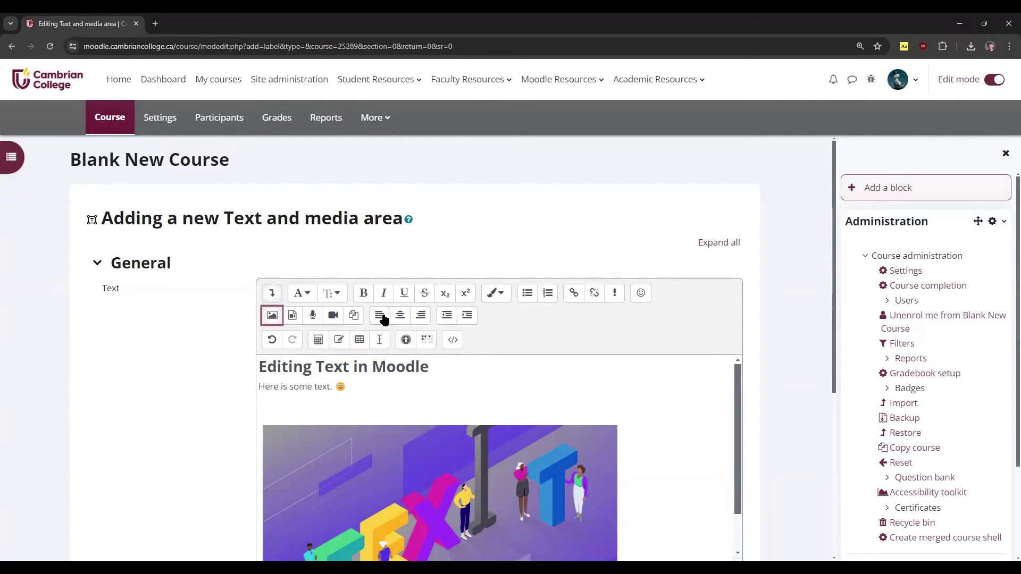
scroll(408, 314, "down", 1)
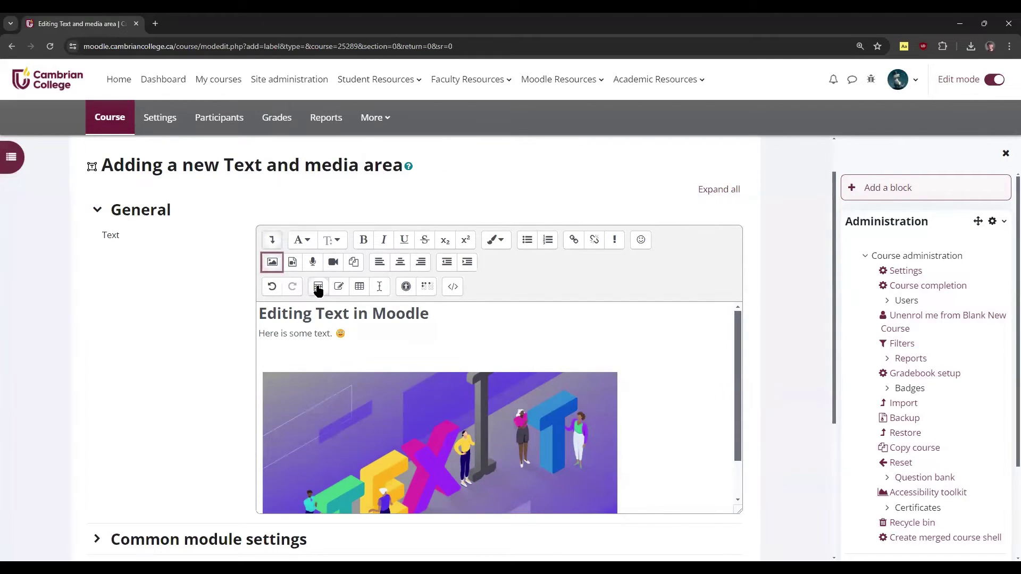
key("Escape")
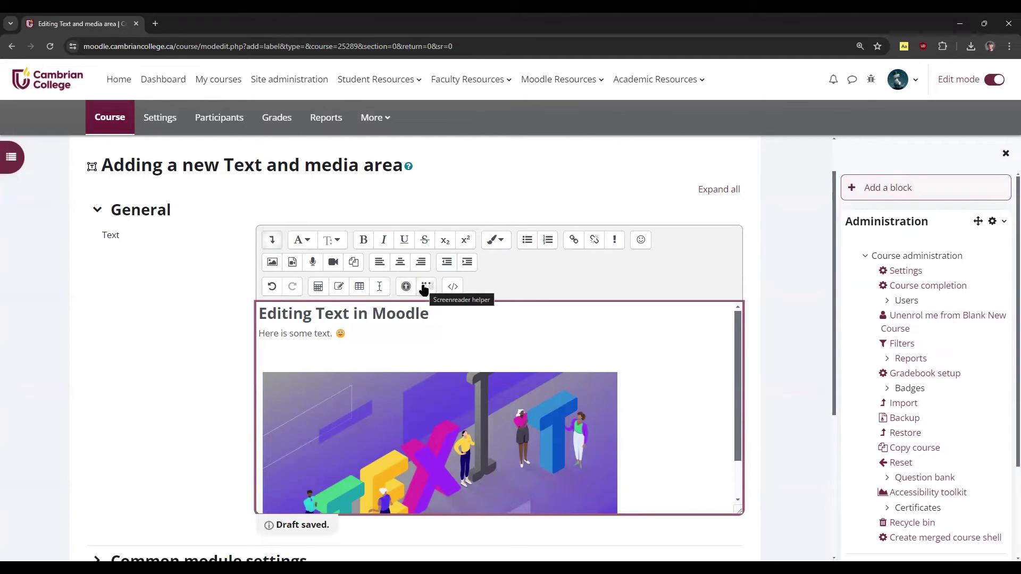
left_click(519, 289)
left_click(292, 354)
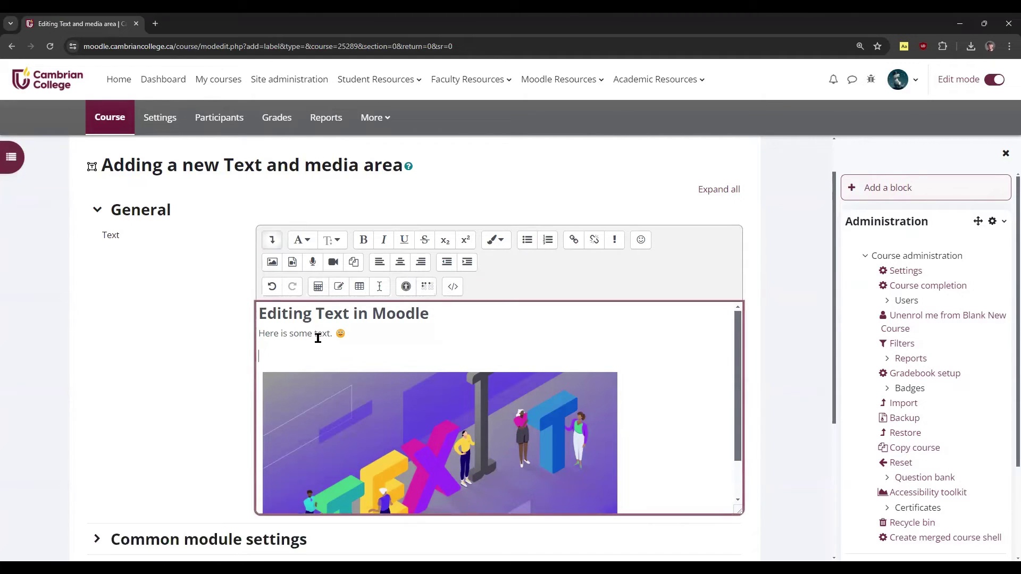
Step: Delete the empty line above the TEXT image, checking the HTML source first
left_click(452, 294)
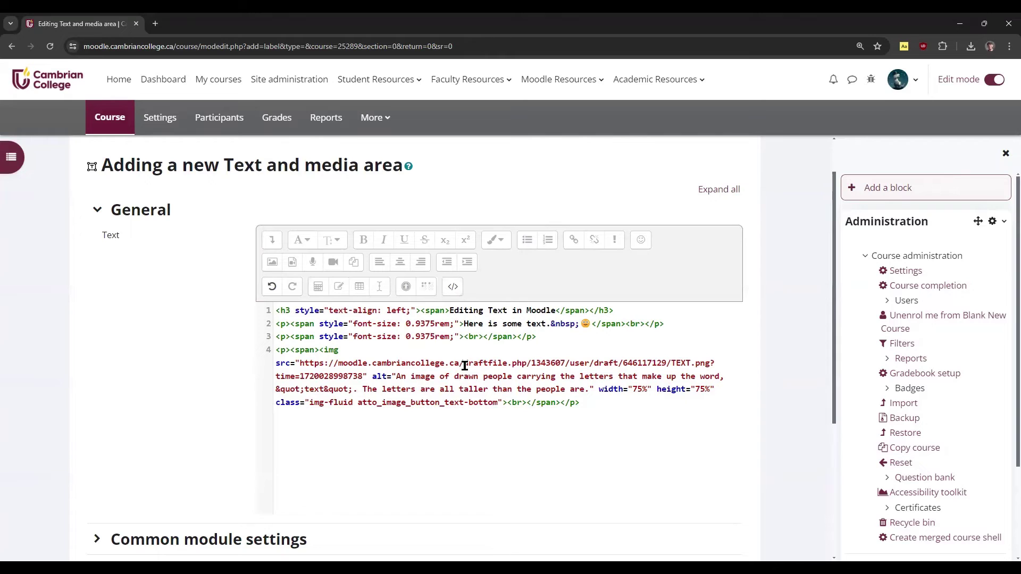
left_click(453, 287)
scroll(245, 383, "down", 2)
left_click(300, 251)
key("BackSpace")
Step: Save the Text and media area and return to Blank New Course
scroll(251, 376, "down", 3)
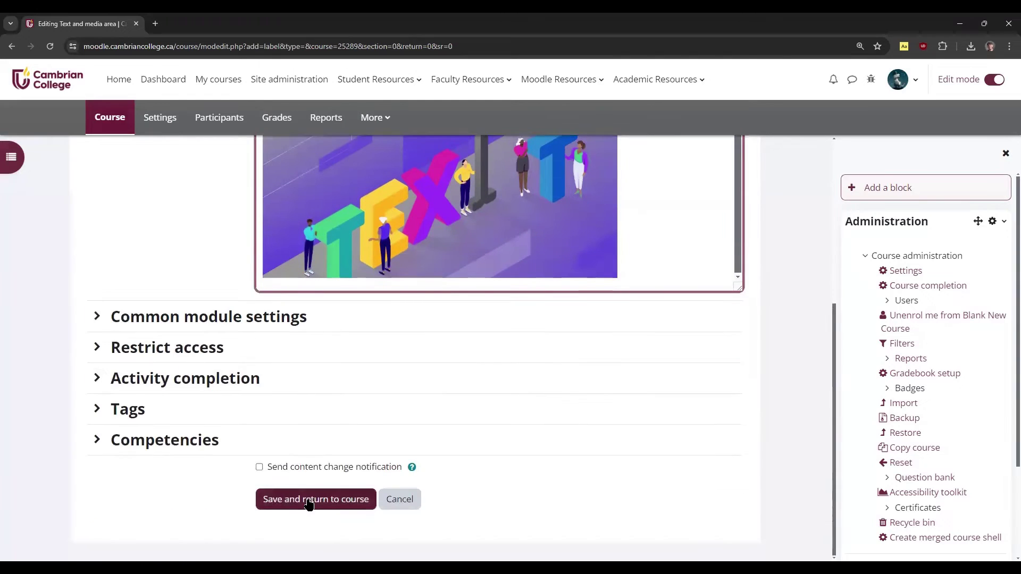
left_click(309, 504)
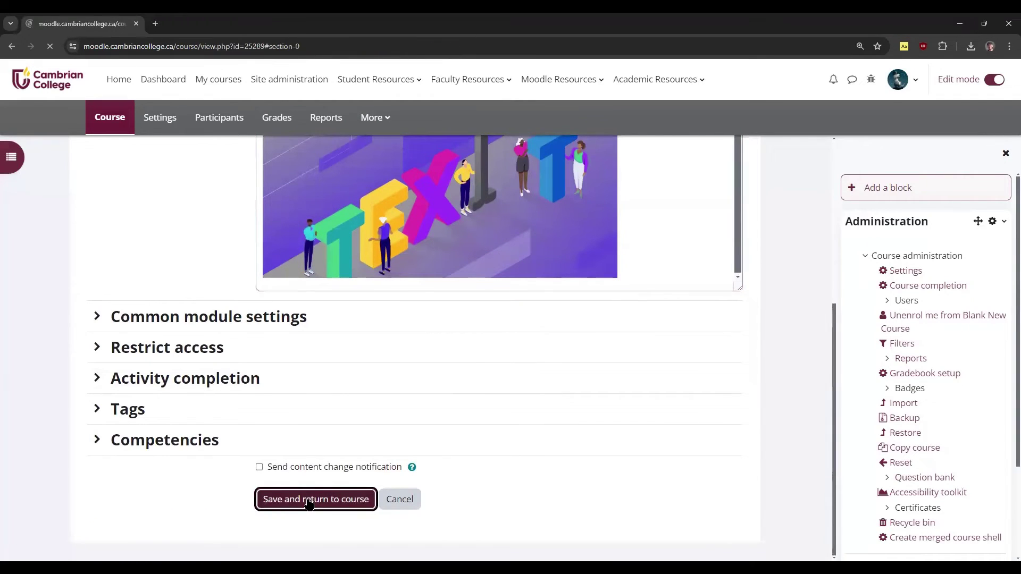
scroll(212, 386, "down", 4)
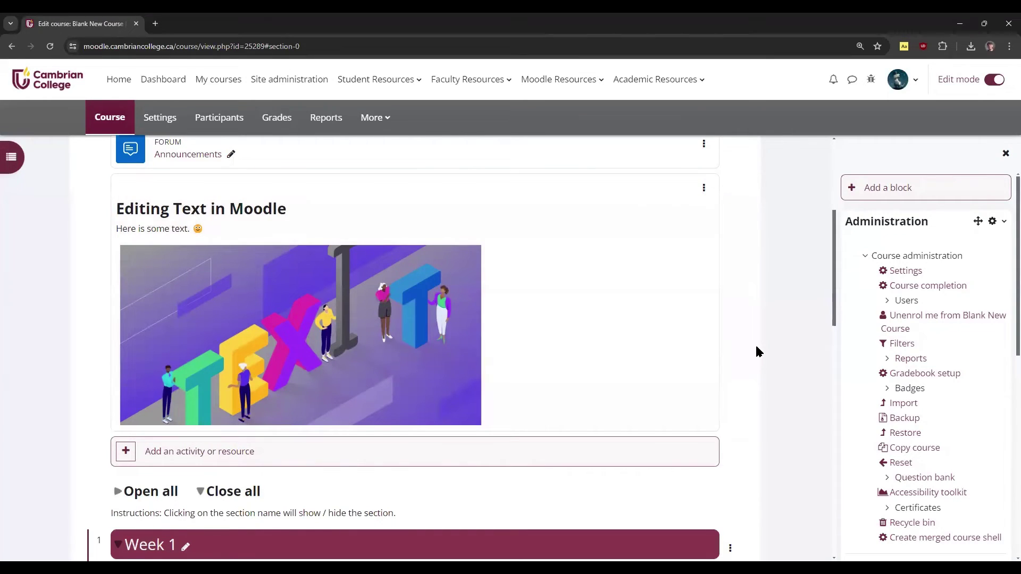
Step: Set the Text editor preference to TinyMCE editor and save the change
left_click(903, 84)
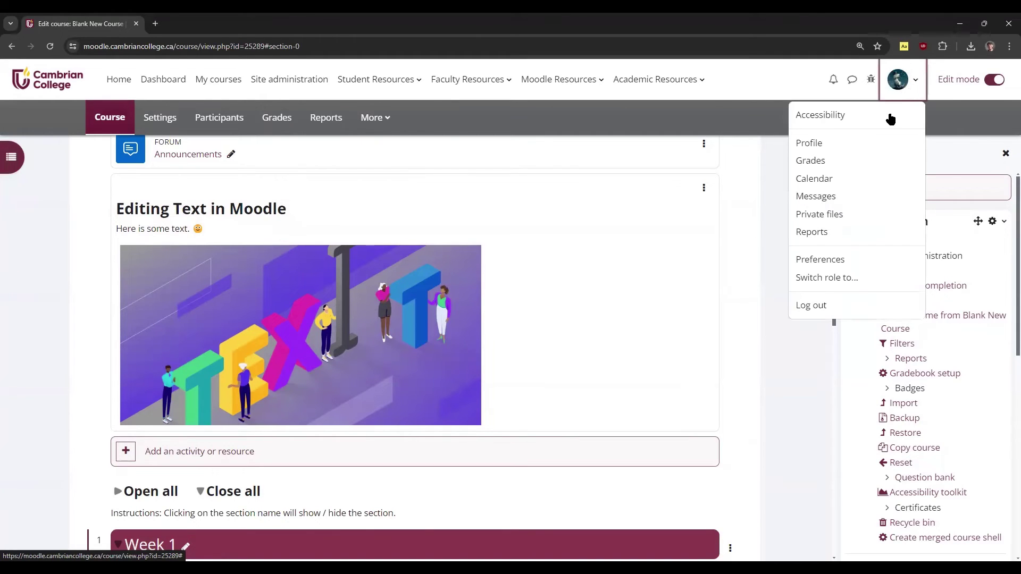
left_click(866, 263)
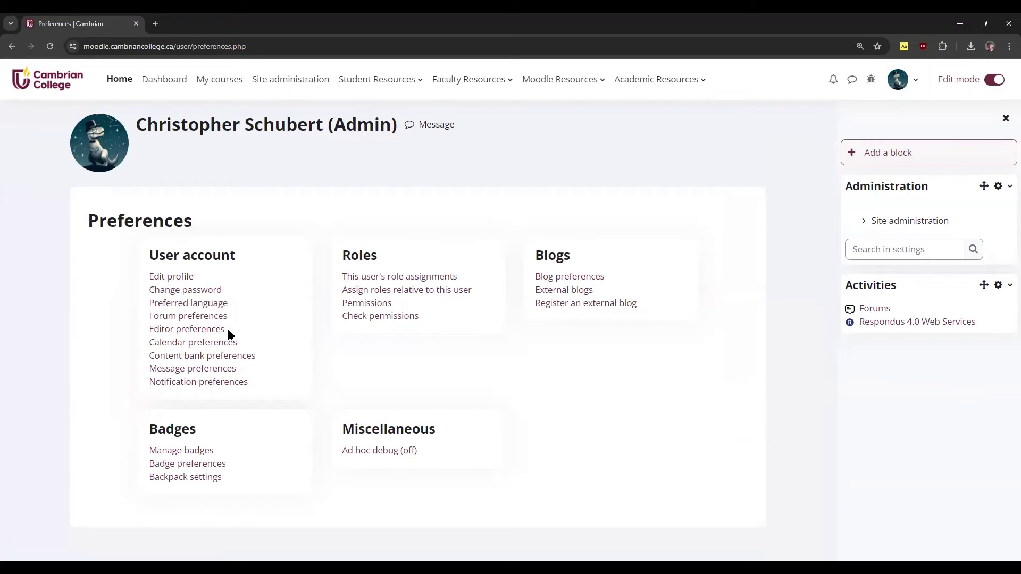
left_click_drag(227, 334, 149, 333)
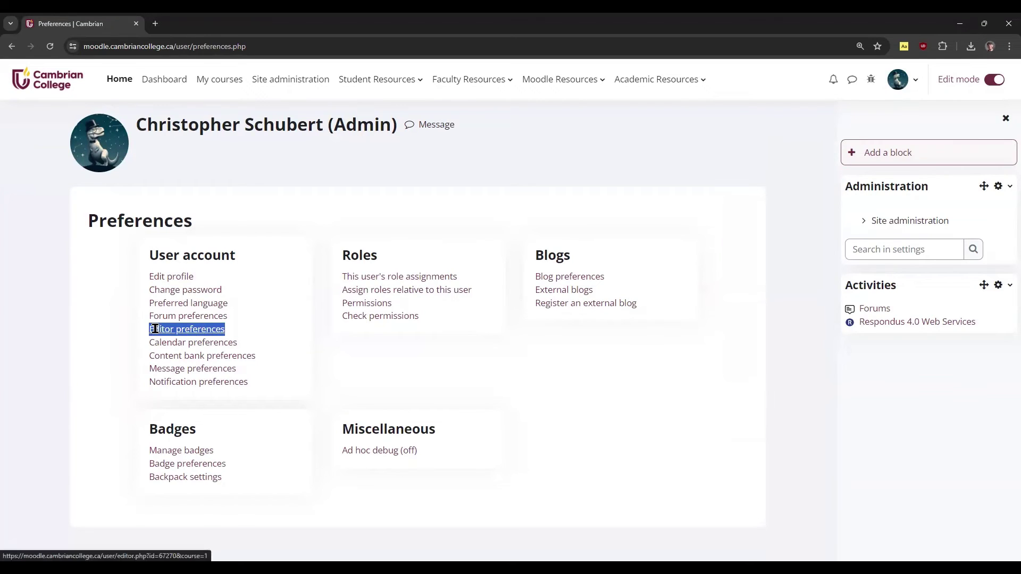
left_click(190, 331)
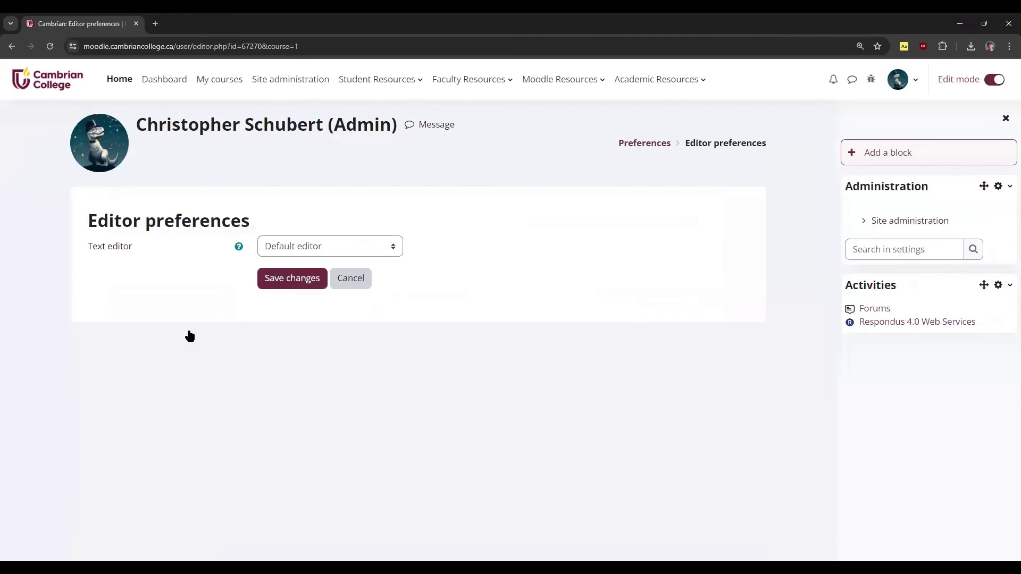
left_click(391, 247)
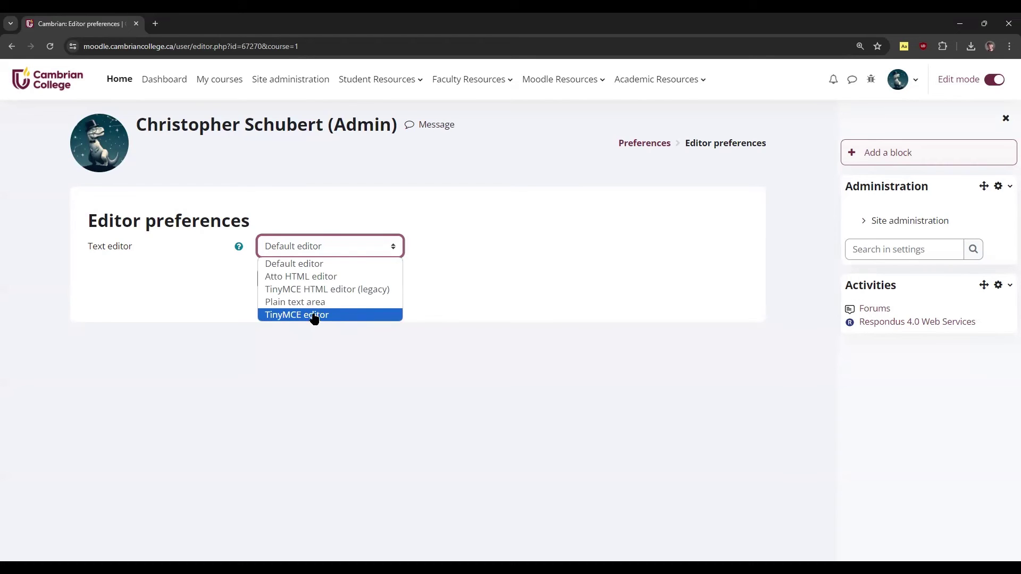
left_click(297, 315)
left_click(293, 278)
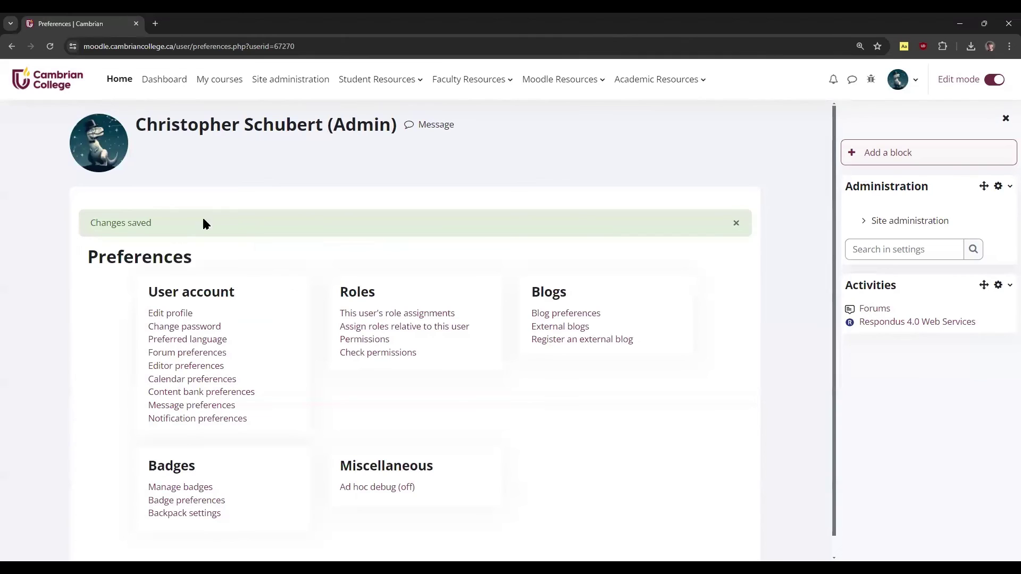
Step: Return to the course and open the 'Editing Text in Moodle' area's settings for editing
left_click(12, 46)
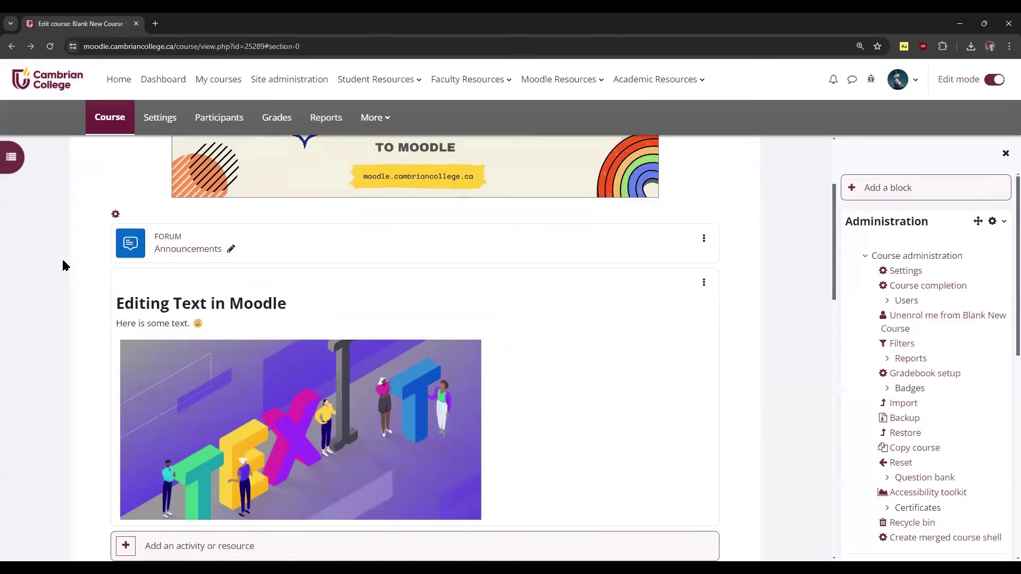
left_click(703, 287)
left_click(675, 309)
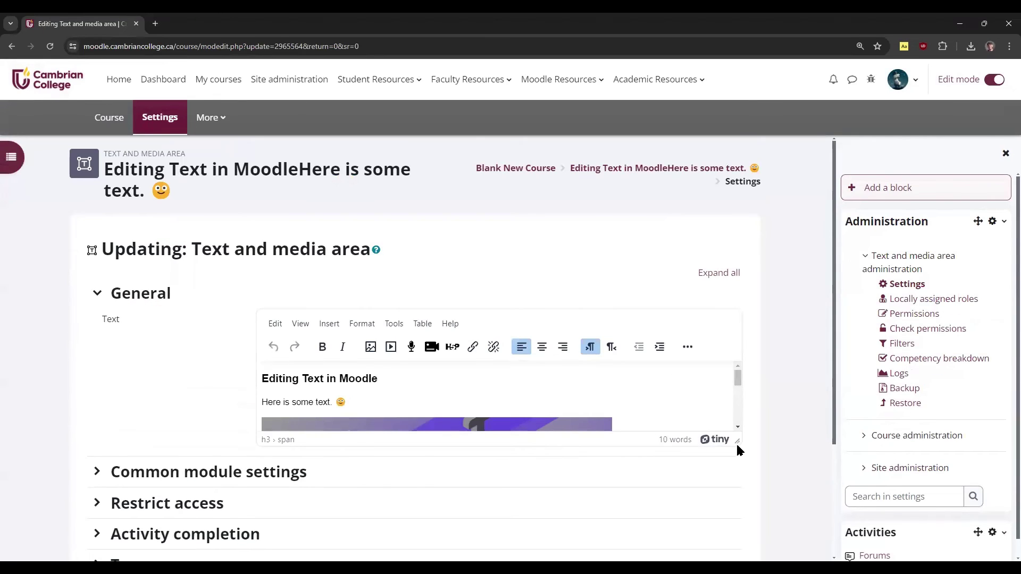
Step: Make the TinyMCE editor taller and add an empty line after the emoji sentence
left_click_drag(737, 445, 746, 523)
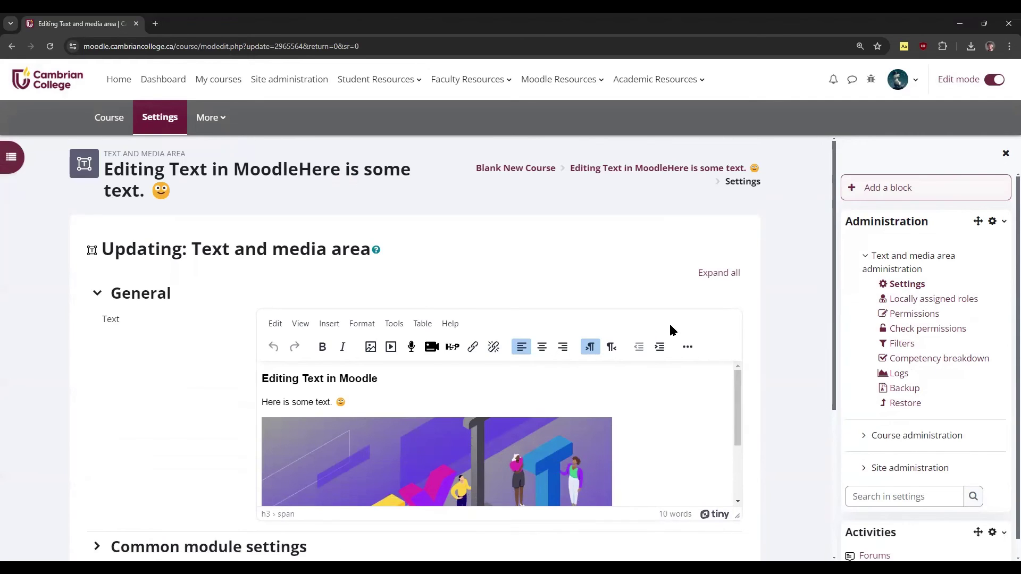
left_click(406, 394)
key("Return")
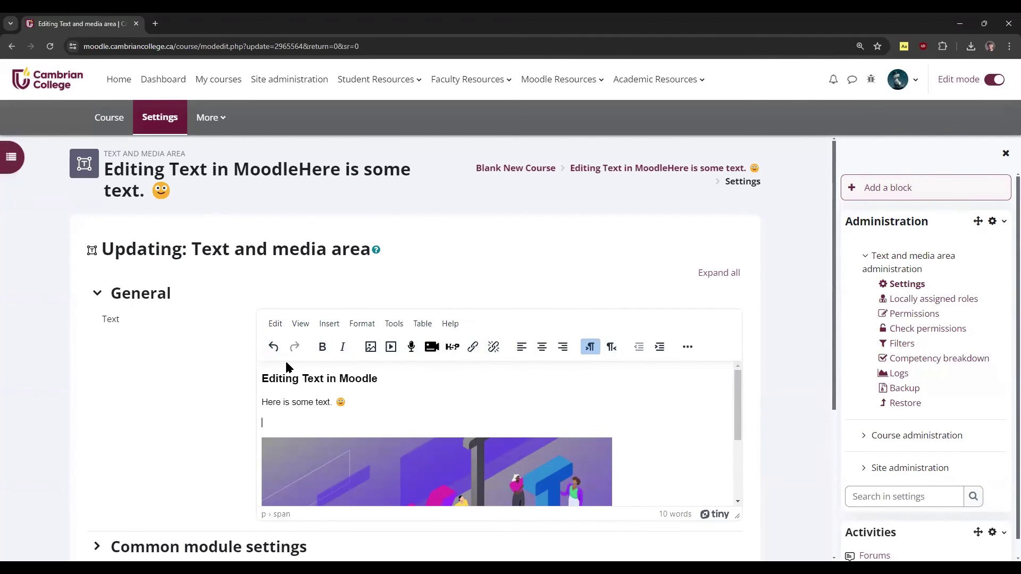
Step: Insert a 3-column, 4-row table below the emoji sentence
left_click(275, 331)
mouse_move(303, 330)
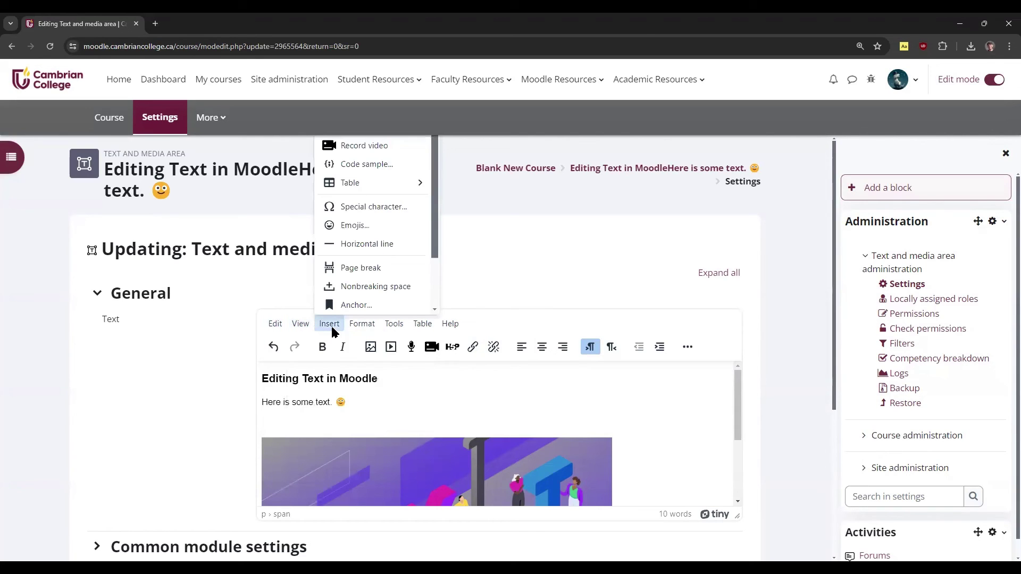
mouse_move(363, 188)
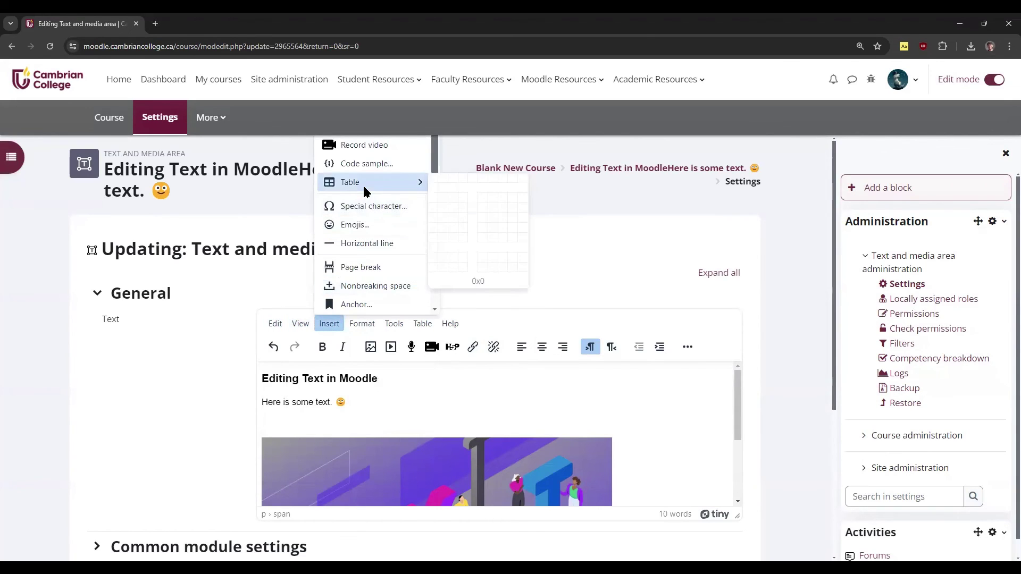
left_click(456, 207)
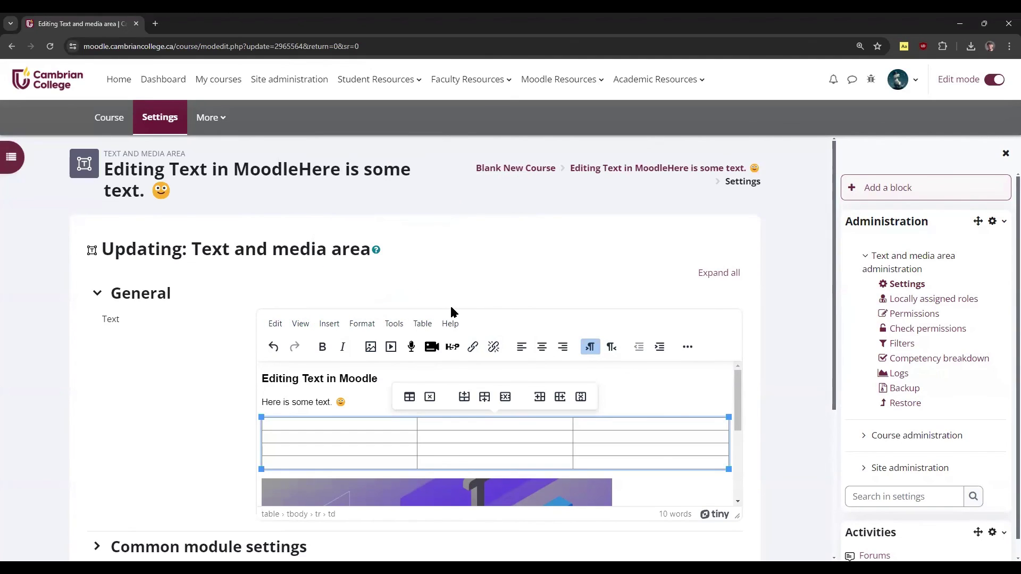
Step: Save the area with its new table and return to the course
left_click(635, 396)
scroll(636, 397, "down", 3)
scroll(340, 458, "down", 4)
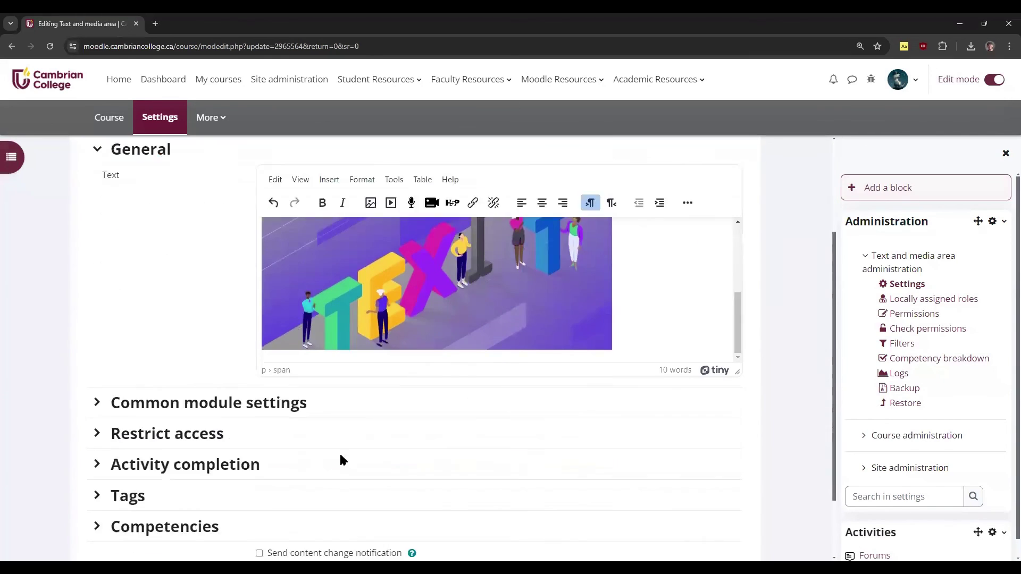
left_click(340, 504)
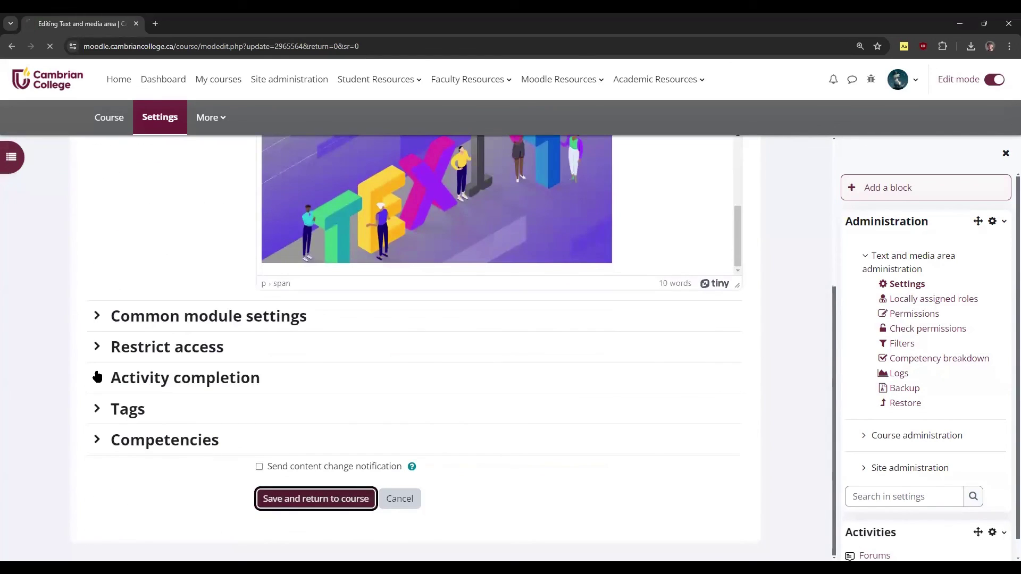